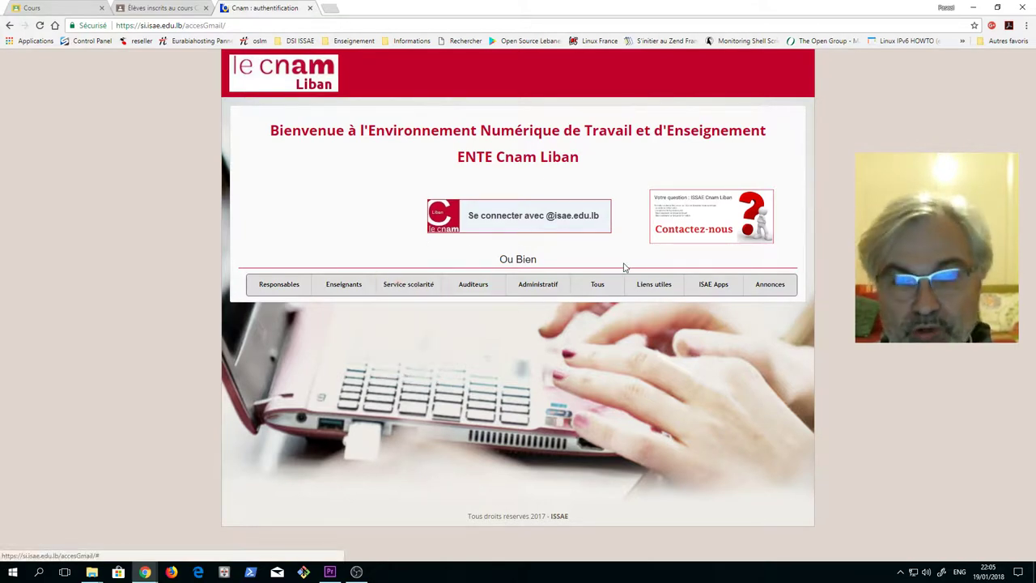
# Step: Sign in to the ISAE portal with the teacher's isae.edu.lb Google account and set the access role to Enseignant
pyautogui.click(545, 217)
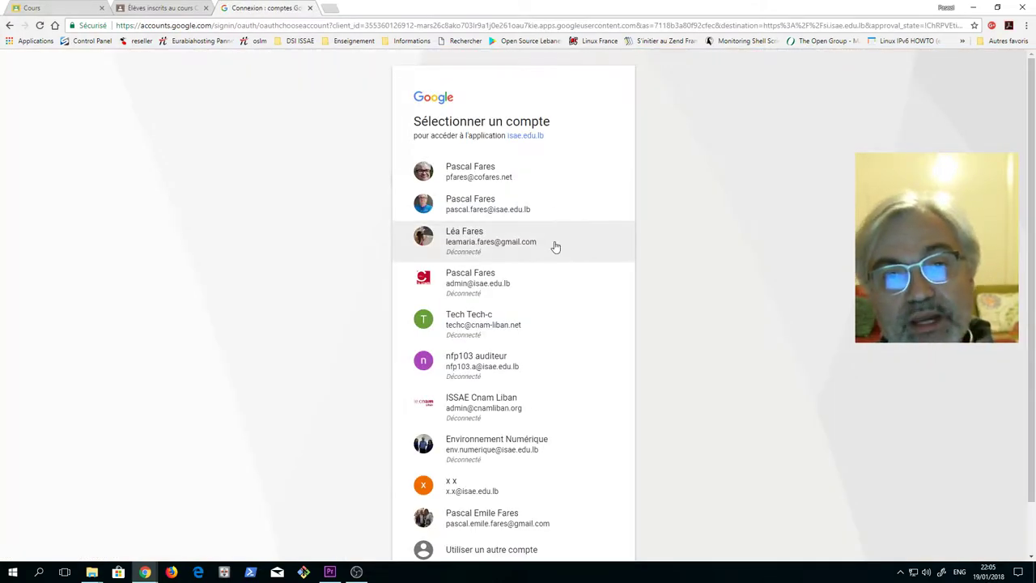
pyautogui.click(493, 206)
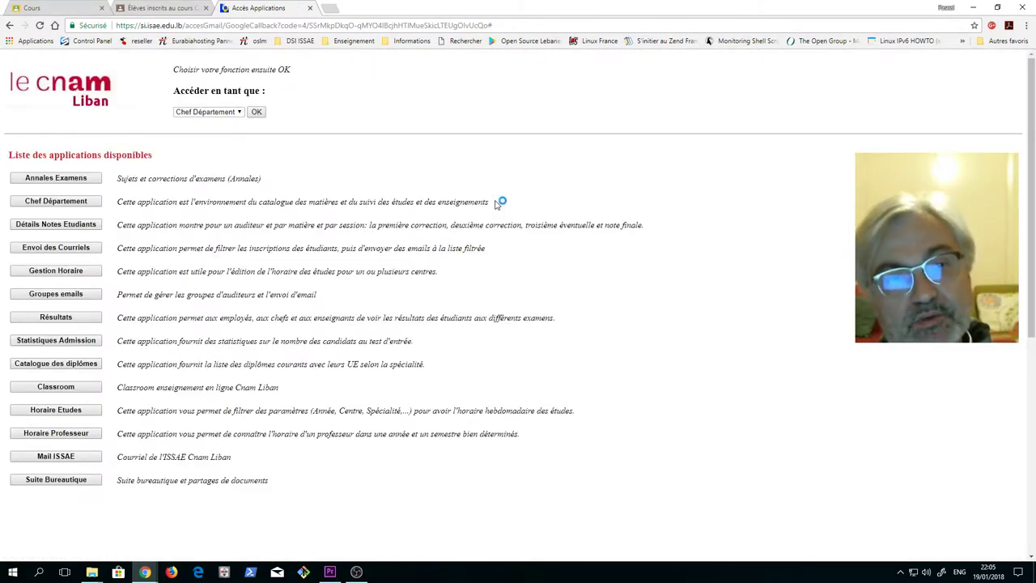
pyautogui.click(233, 113)
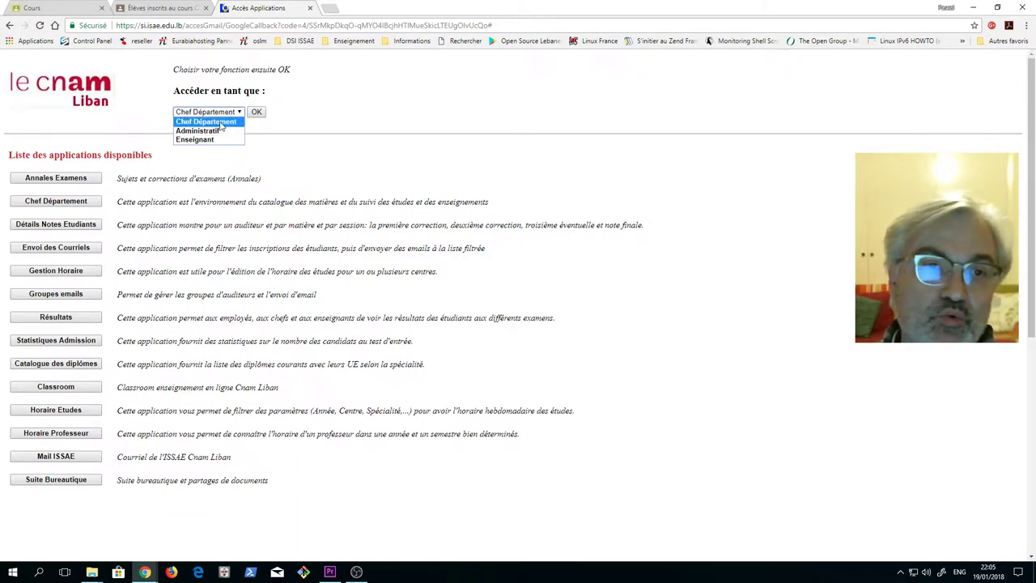
pyautogui.click(220, 140)
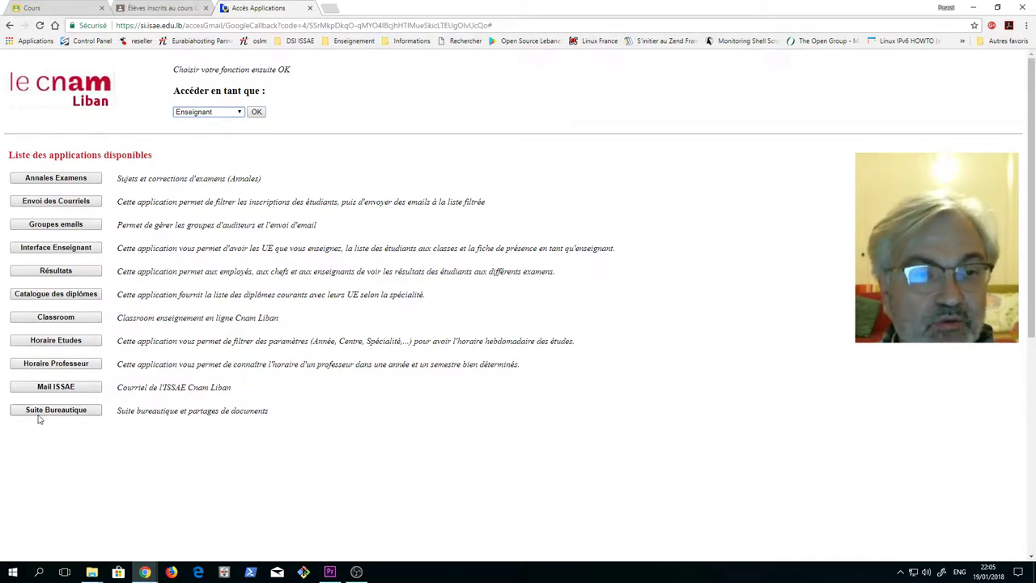
# Step: Open the Groupes emails application and filter the student list to the UE GLG204 - Architectures Logicielles Java(2)
pyautogui.click(74, 228)
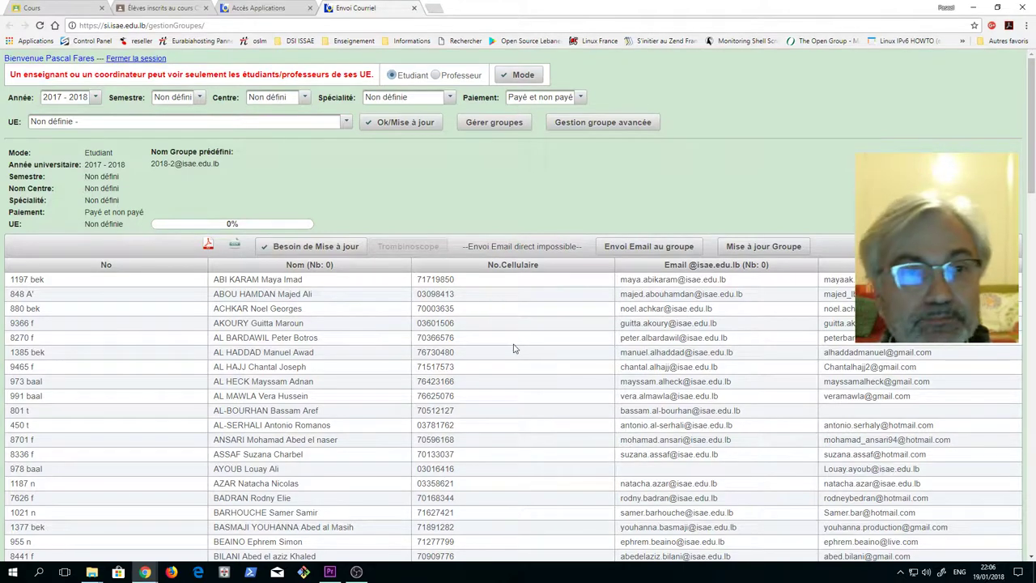
pyautogui.click(308, 125)
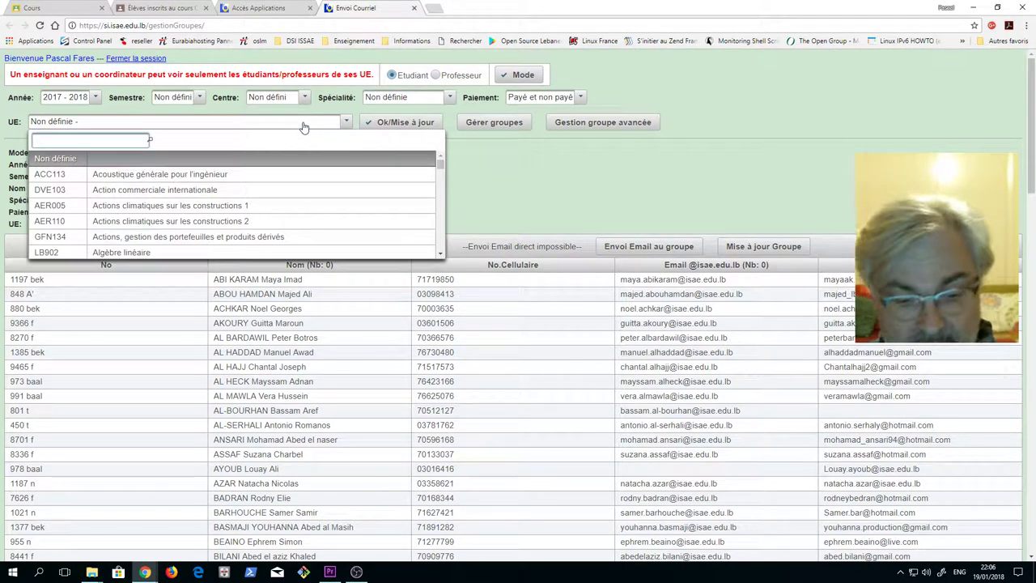
pyautogui.write('GLG204')
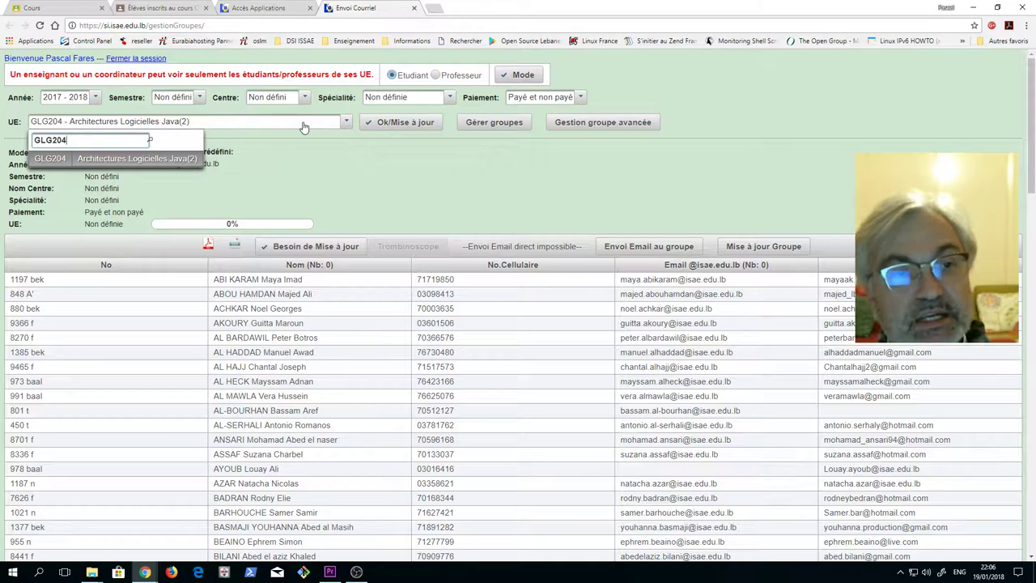
pyautogui.press('Return')
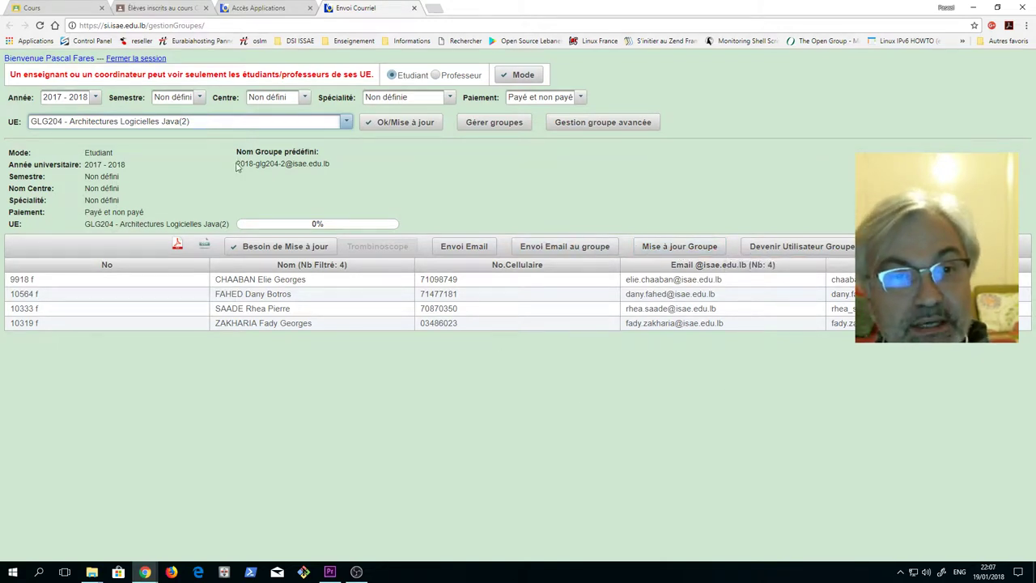
pyautogui.moveTo(236, 164); pyautogui.dragTo(336, 167)
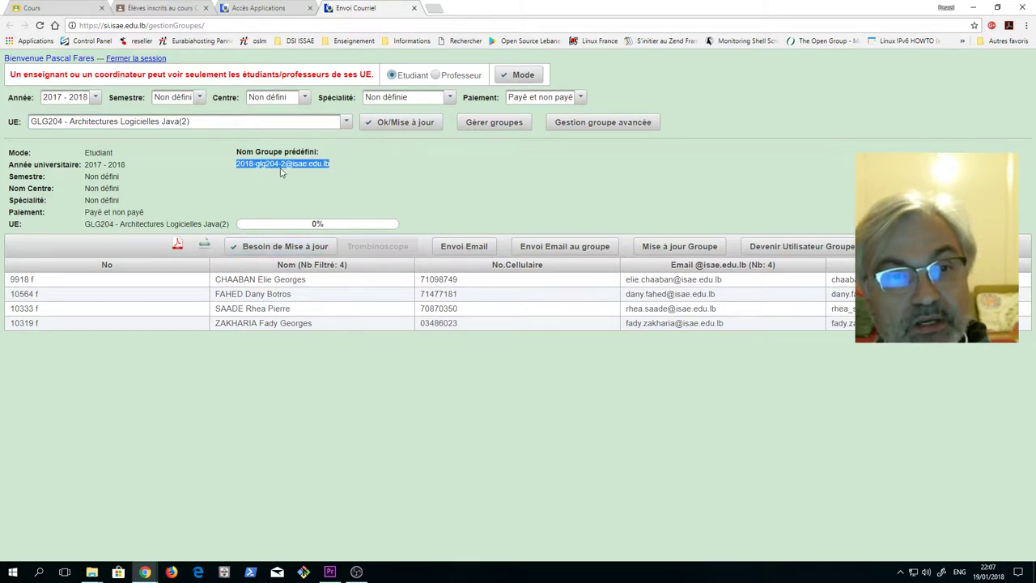
pyautogui.click(454, 207)
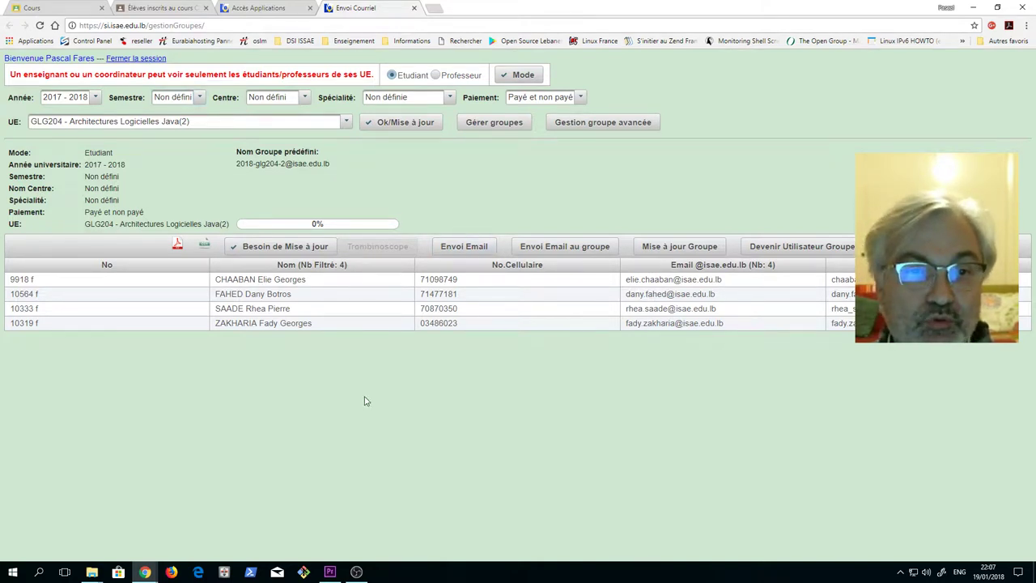
# Step: Narrow the GLG204 student group to semester 2, the Beyrouth centre and the Informatique speciality
pyautogui.click(173, 99)
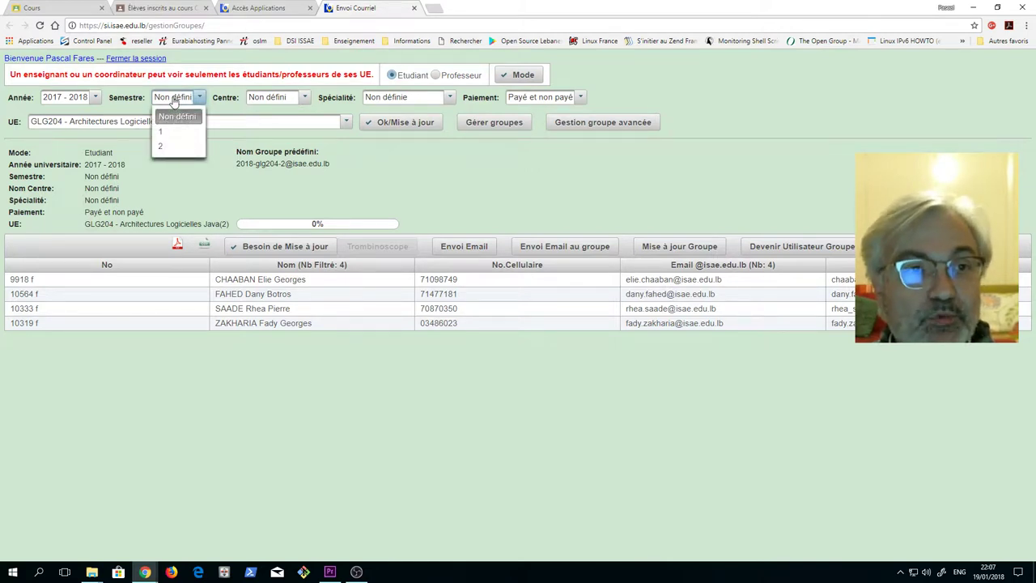
pyautogui.click(162, 146)
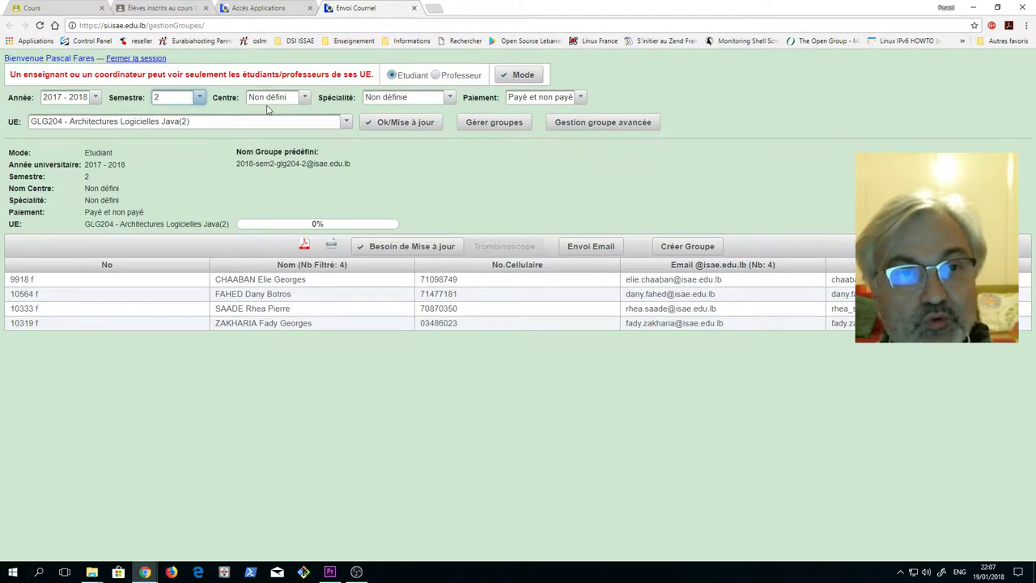
pyautogui.click(267, 99)
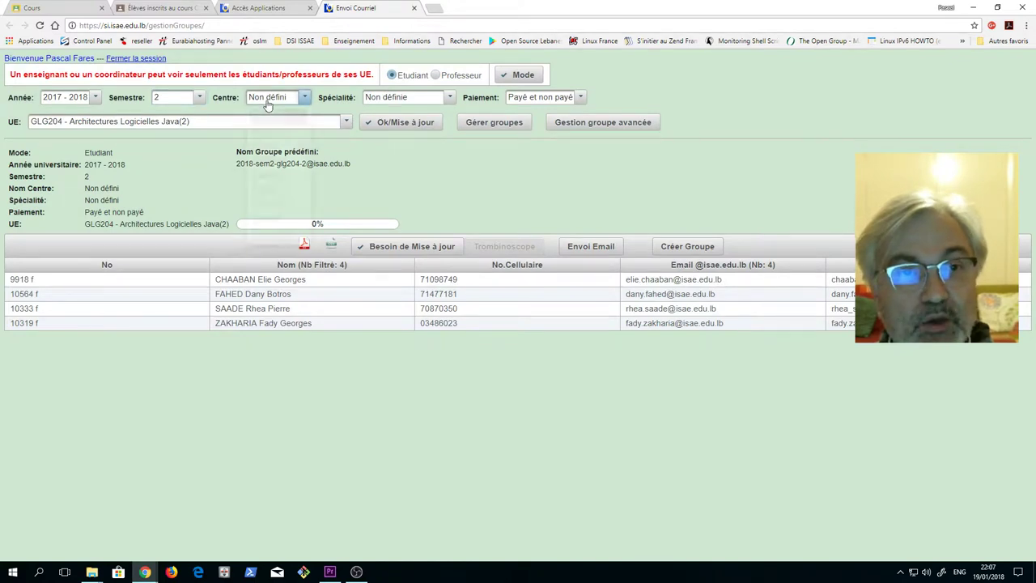
pyautogui.click(279, 129)
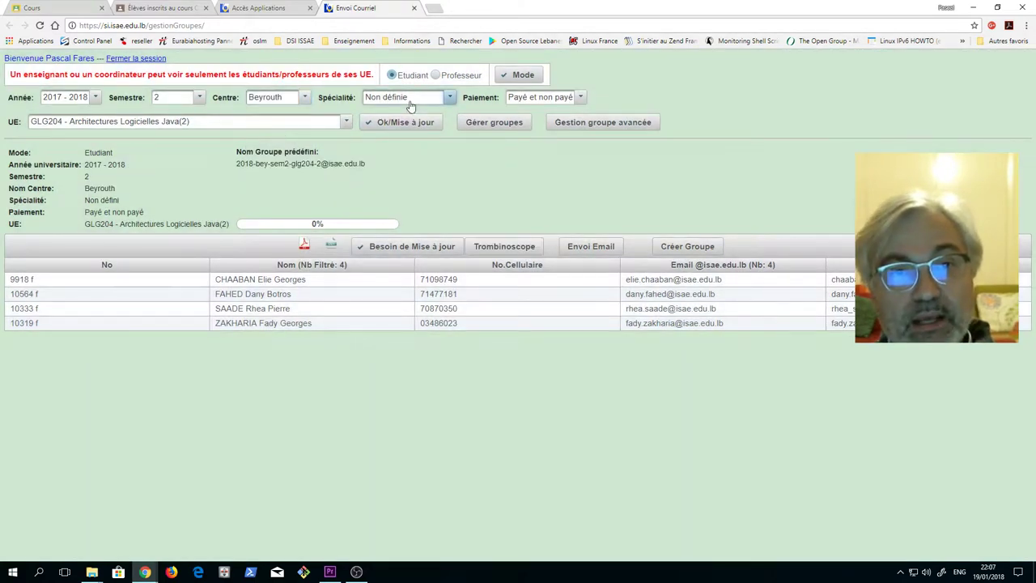
pyautogui.click(410, 99)
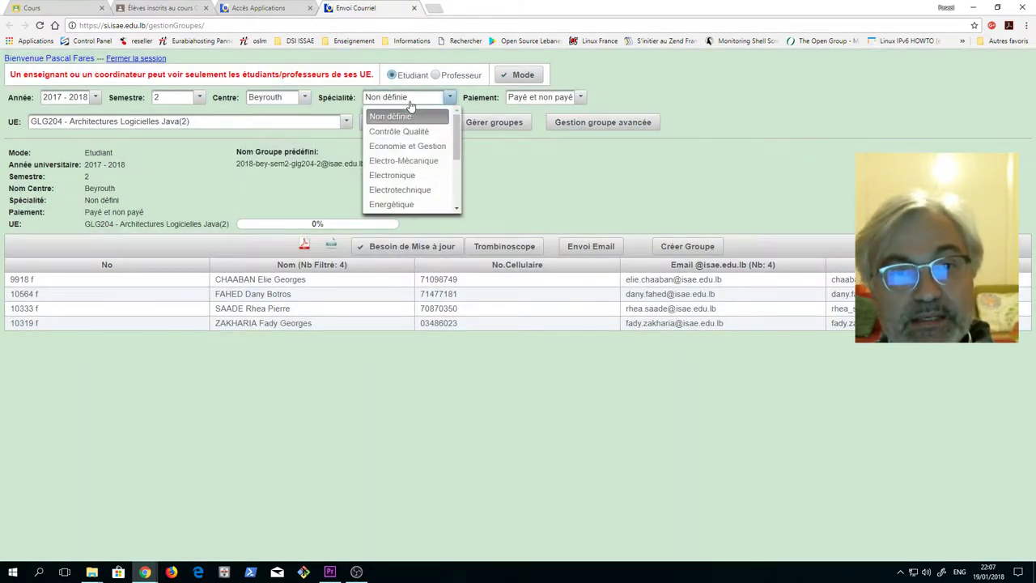
pyautogui.scroll(-3, 417, 154)
pyautogui.click(421, 160)
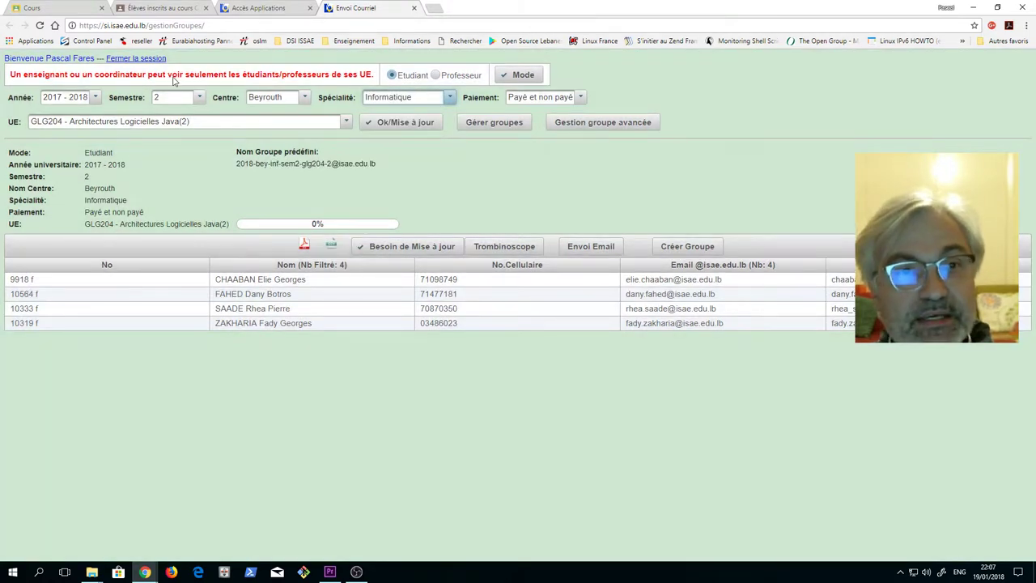
# Step: Generate the Trombinoscope of the filtered students for photos 1 to 4, and return to the Envoi Courriel page
pyautogui.click(509, 251)
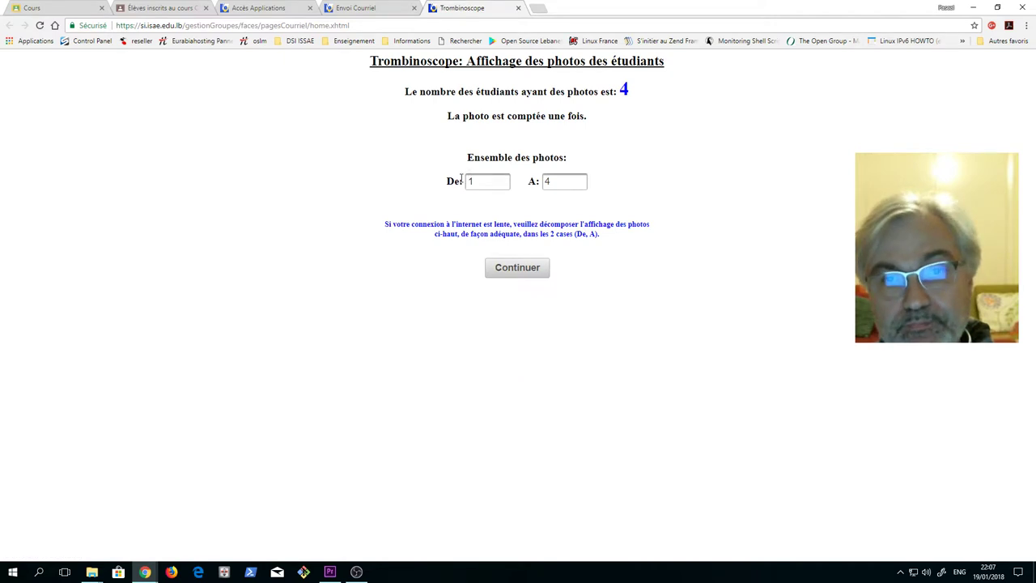
pyautogui.click(539, 268)
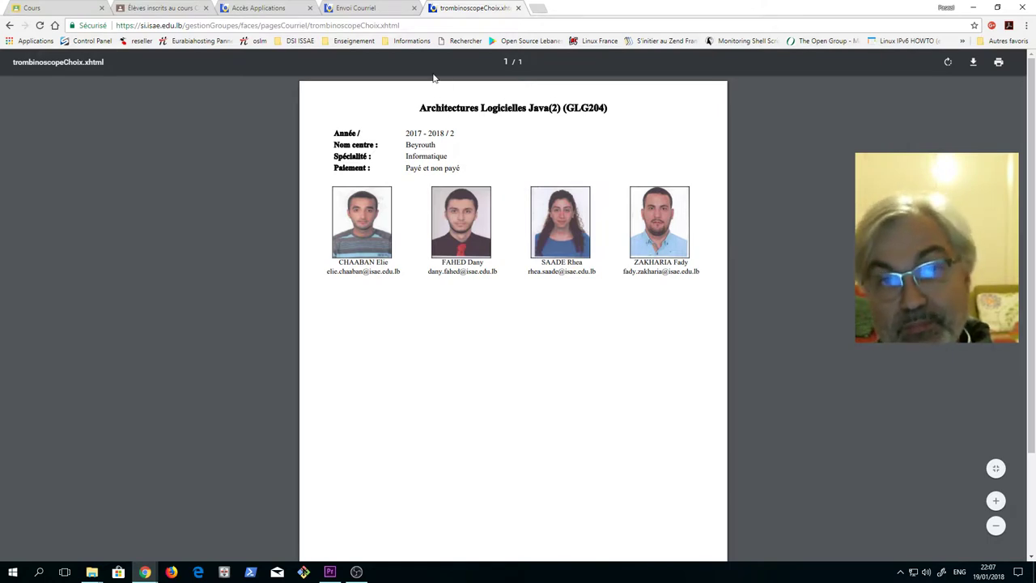
pyautogui.click(369, 9)
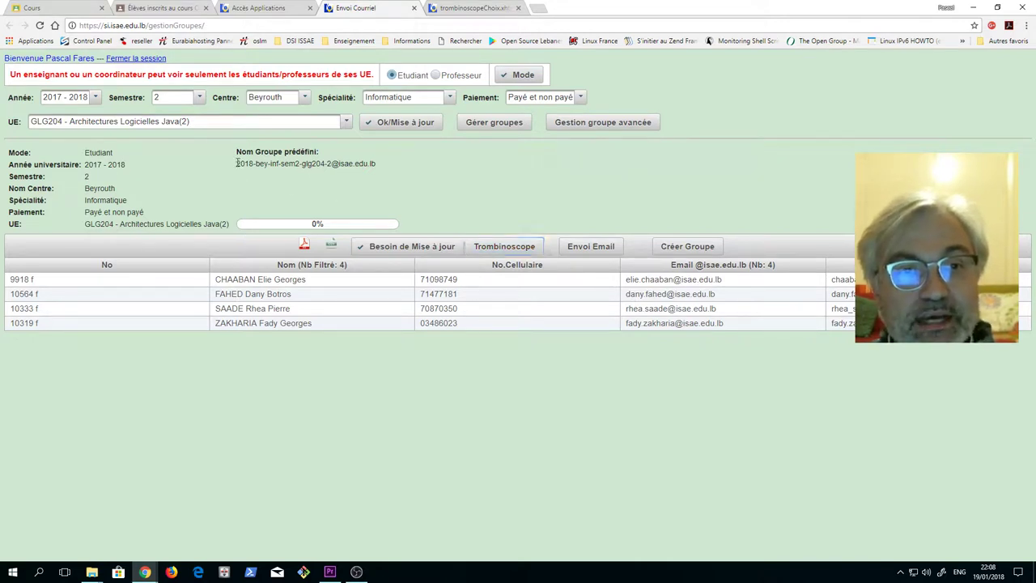
pyautogui.moveTo(237, 163); pyautogui.dragTo(377, 164)
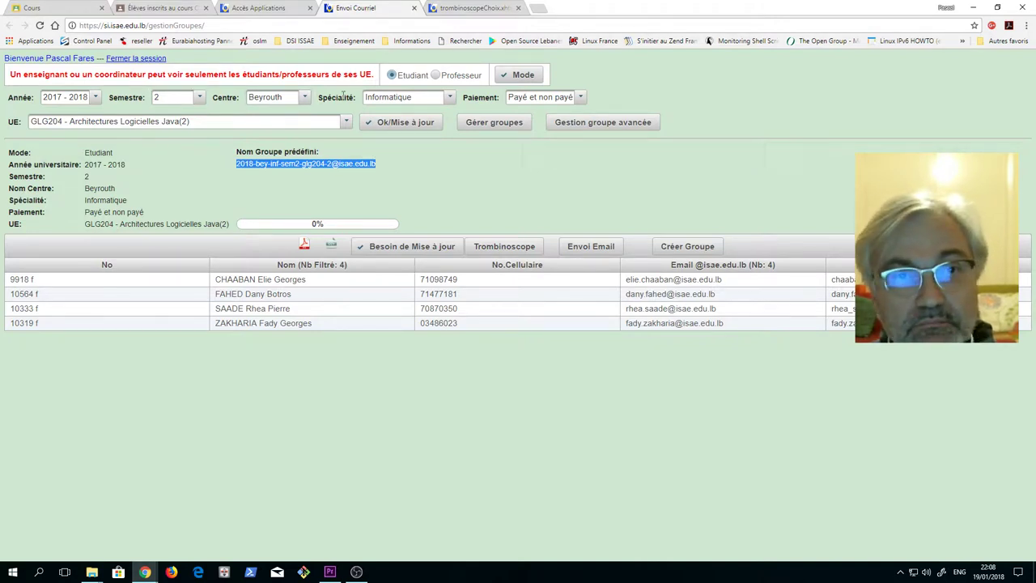
pyautogui.click(237, 164)
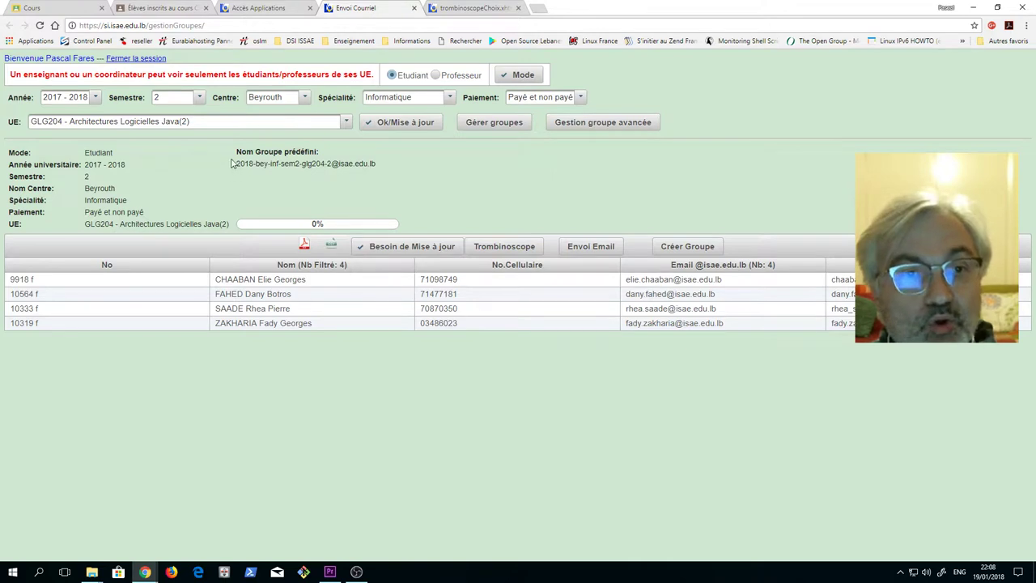
pyautogui.moveTo(237, 164); pyautogui.dragTo(396, 167)
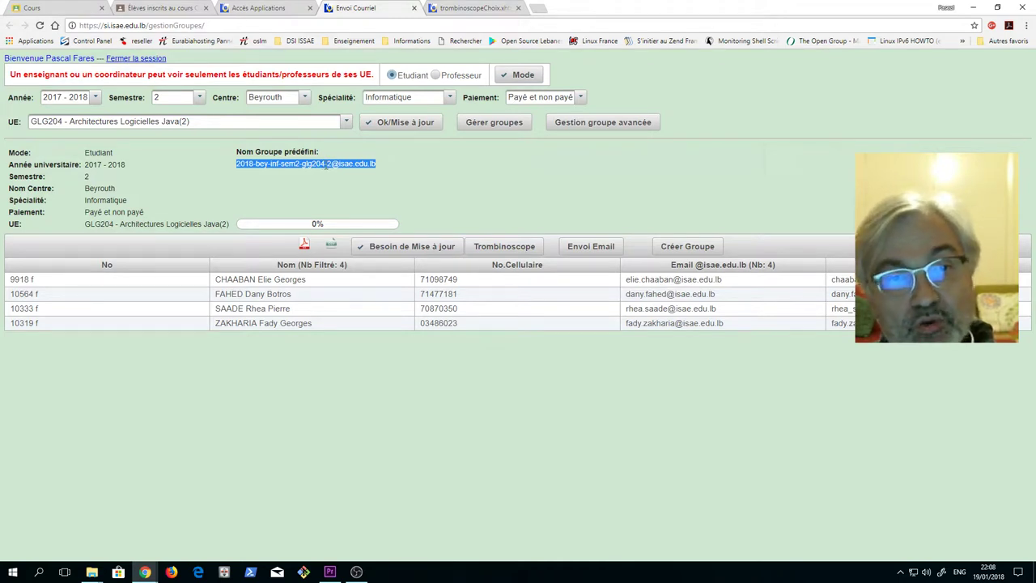
pyautogui.click(565, 101)
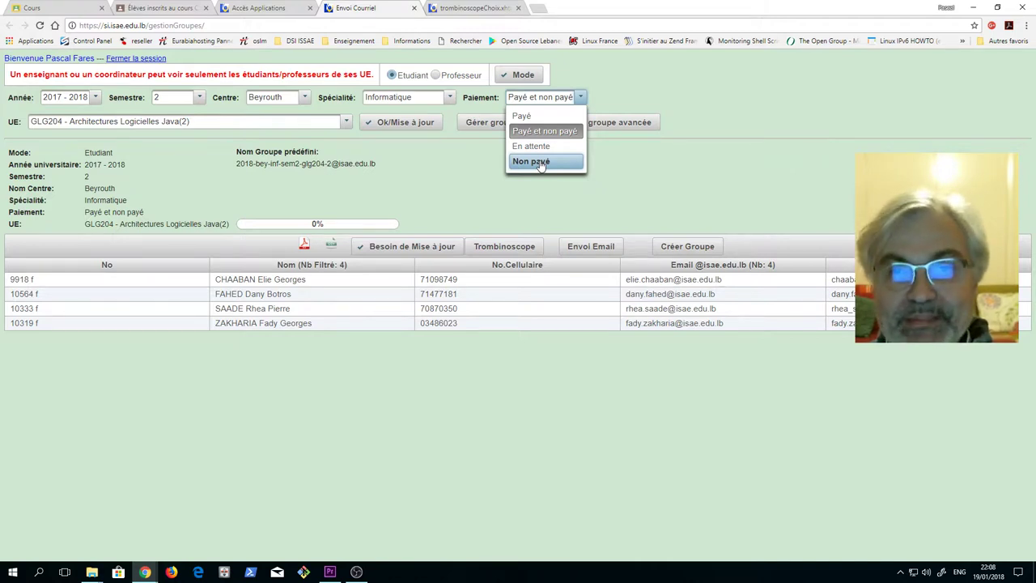
pyautogui.click(398, 172)
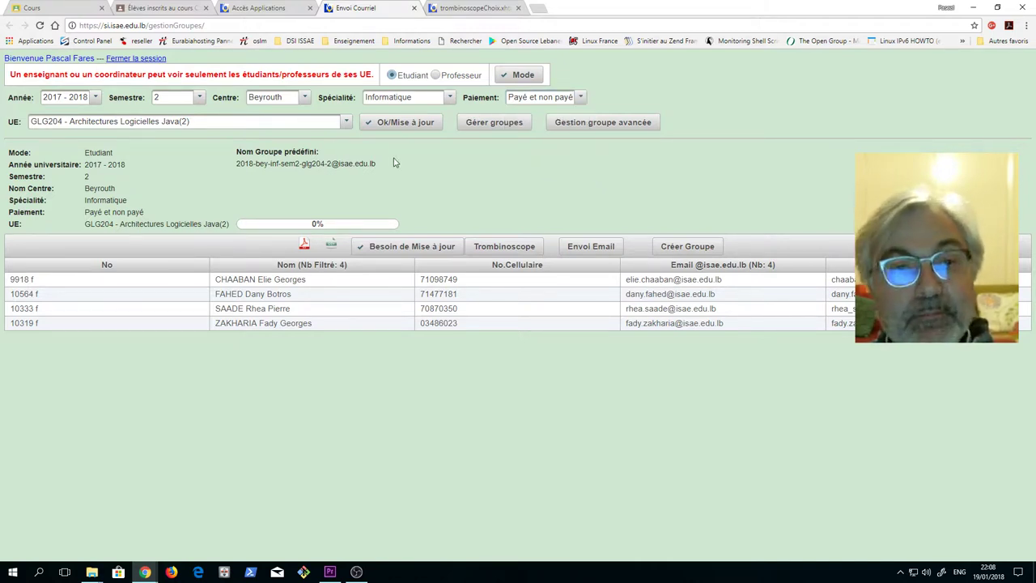
# Step: Copy the predefined address of the filtered GLG204 student group and add it as a recipient in the Classroom course's student invitation
pyautogui.moveTo(237, 164); pyautogui.dragTo(389, 168)
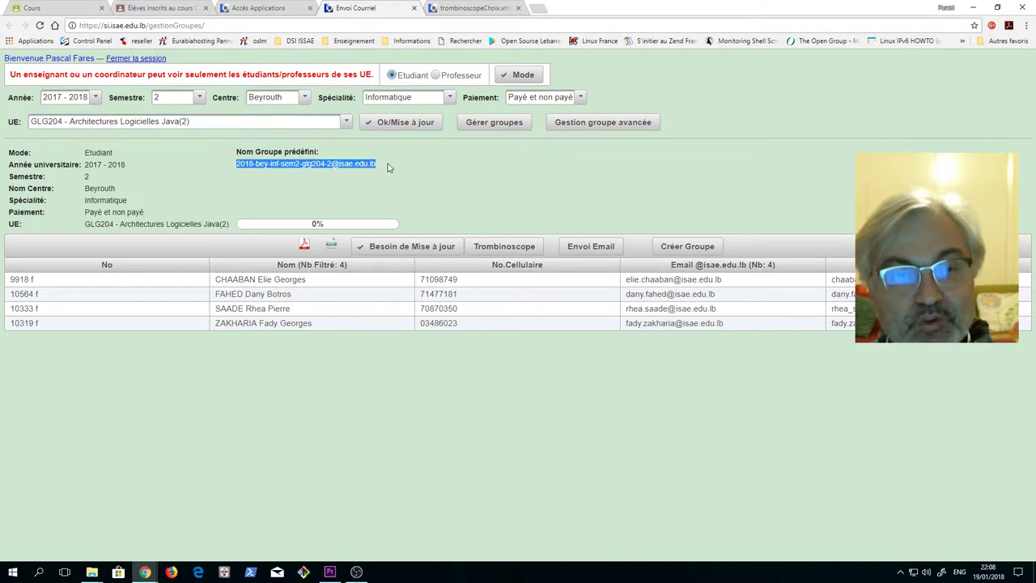
pyautogui.rightClick(331, 165)
pyautogui.click(351, 168)
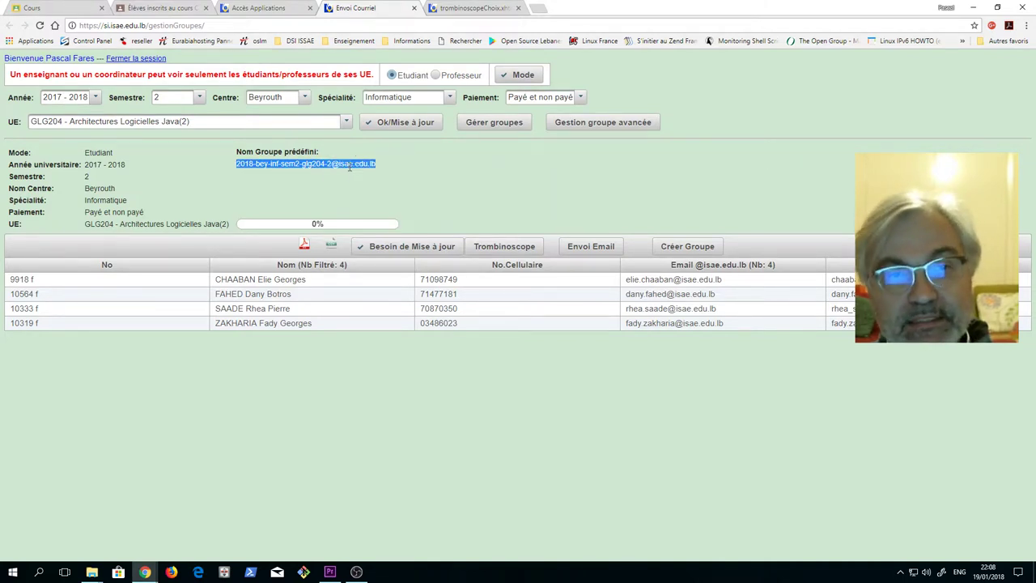
pyautogui.click(298, 7)
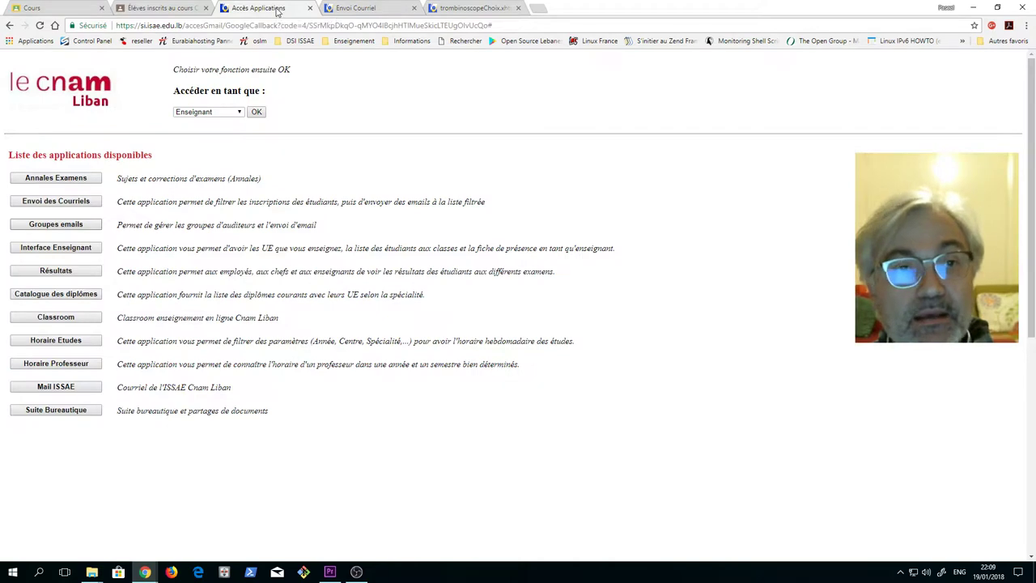
pyautogui.click(148, 7)
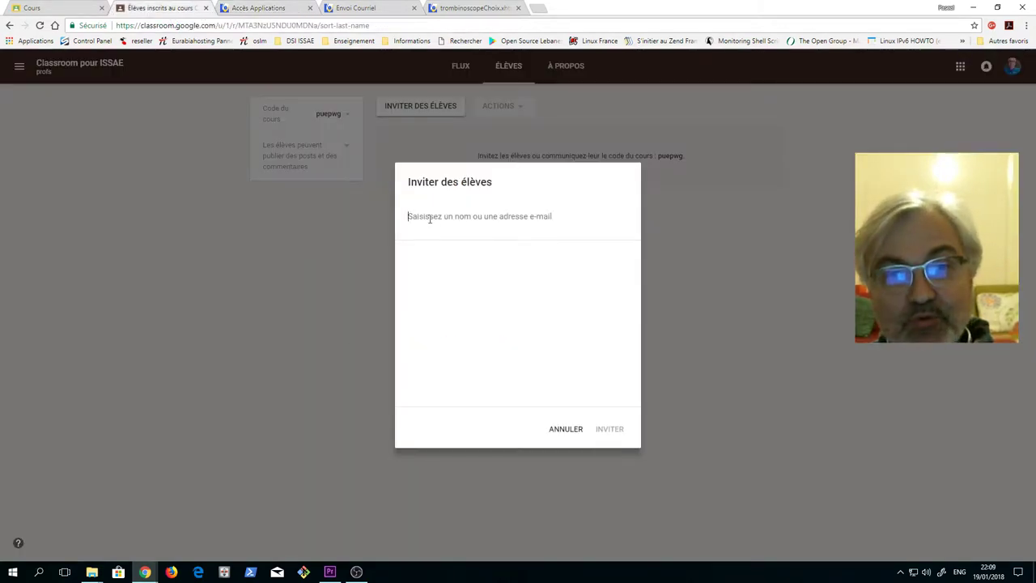
pyautogui.hotkey('ctrl', 'v')
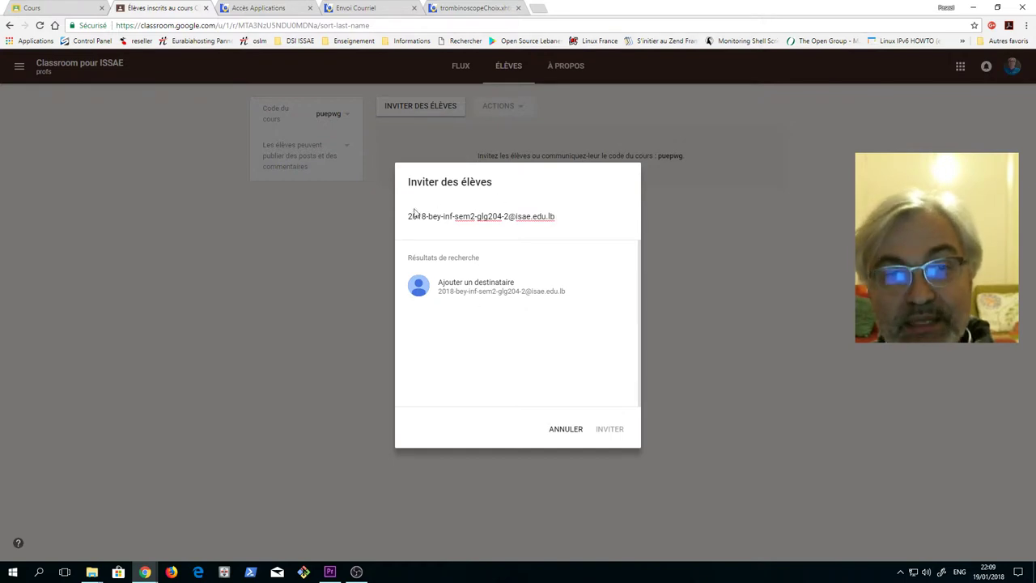
pyautogui.click(467, 290)
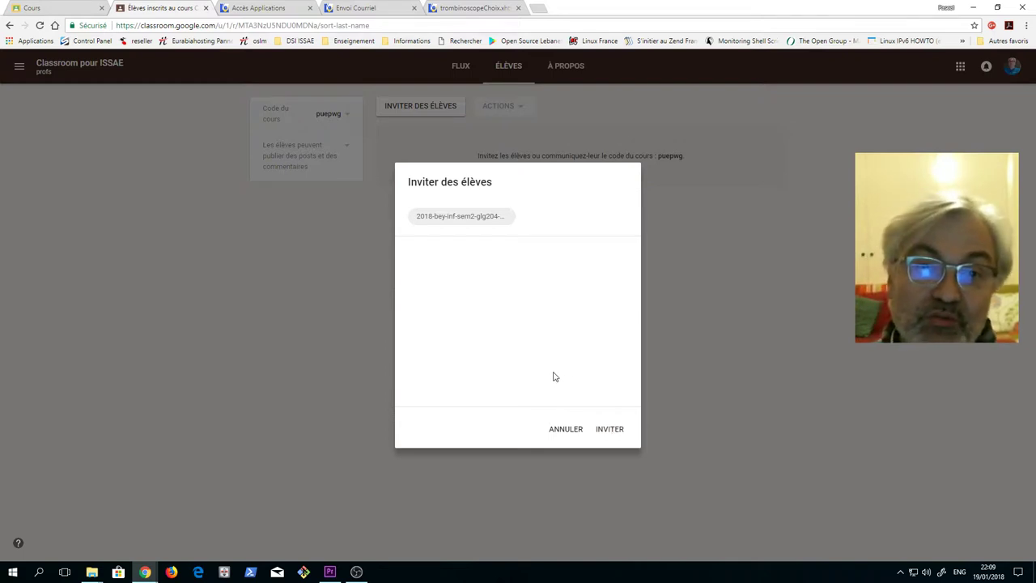
pyautogui.click(494, 217)
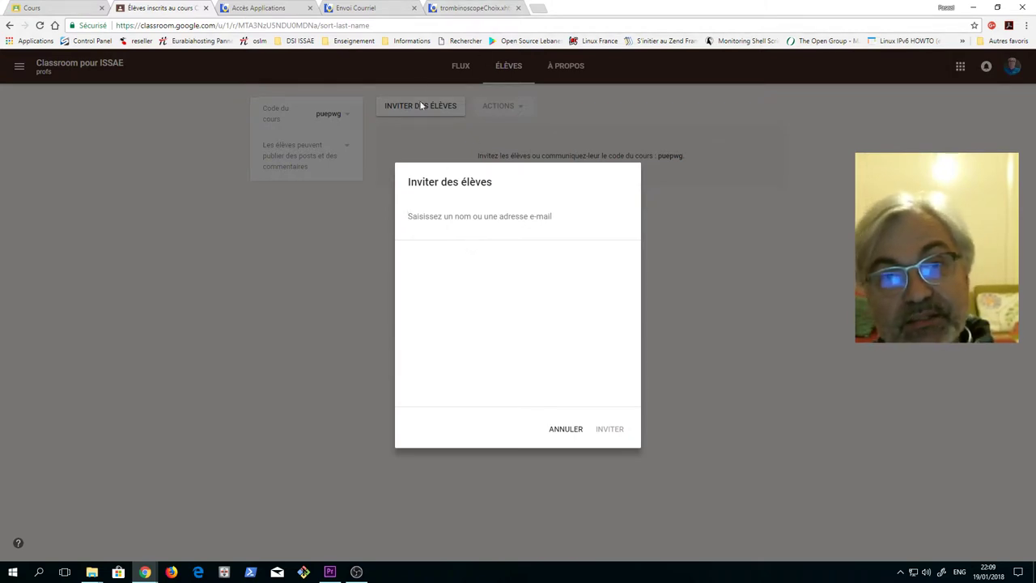
# Step: Return to the Envoi Courriel page and switch the group mode to Professeur, dismissing the mode notice
pyautogui.click(362, 10)
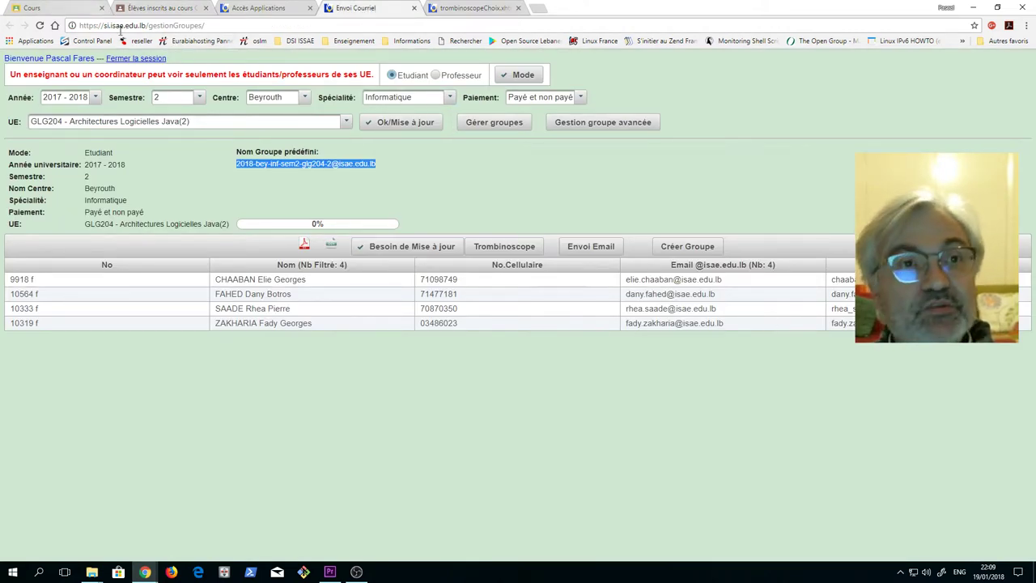
pyautogui.click(436, 75)
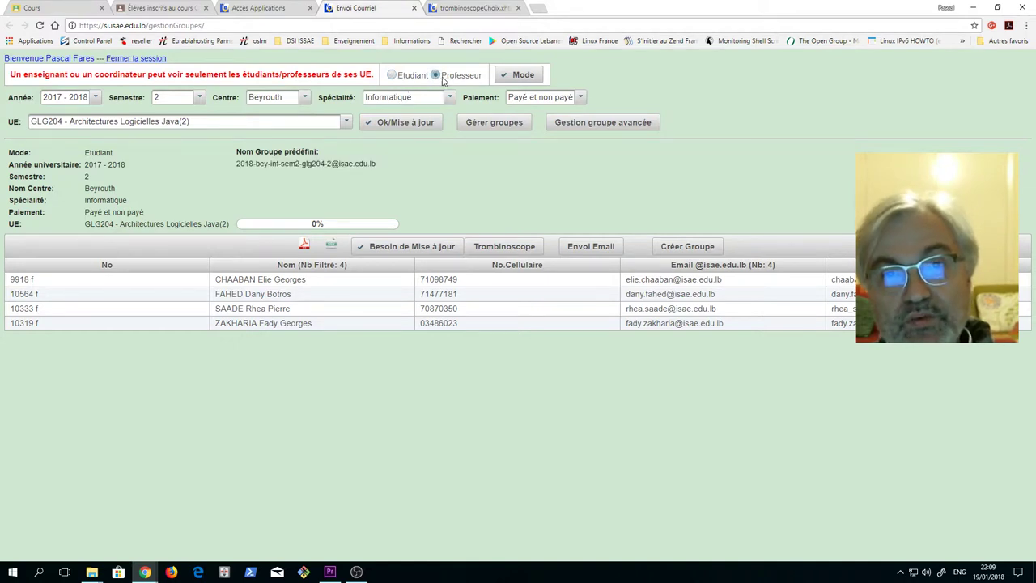
pyautogui.click(519, 75)
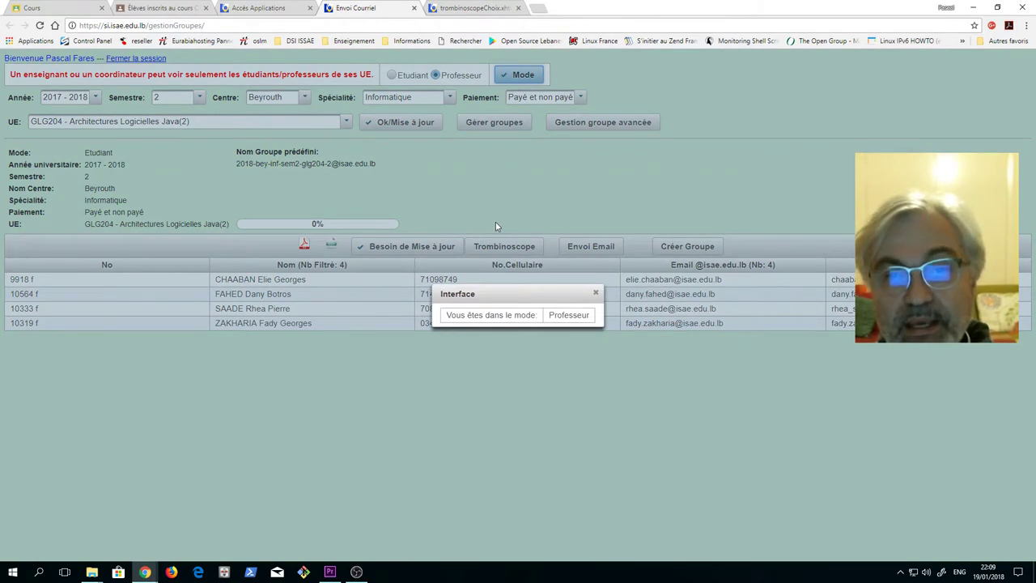
pyautogui.click(596, 293)
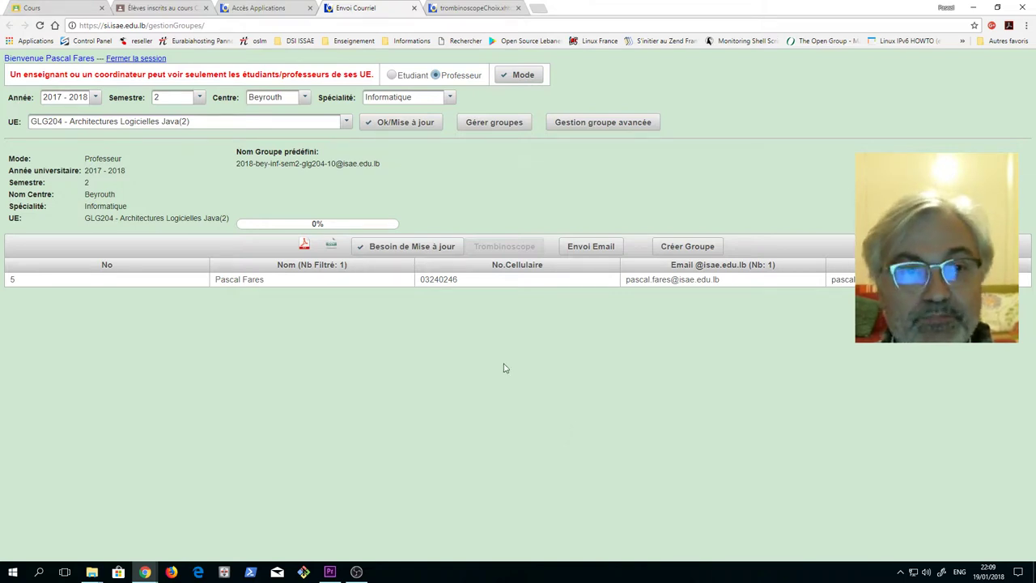
# Step: Set the UE filter of the professor group to Non définie so it covers every course unit of the Informatique speciality
pyautogui.click(334, 122)
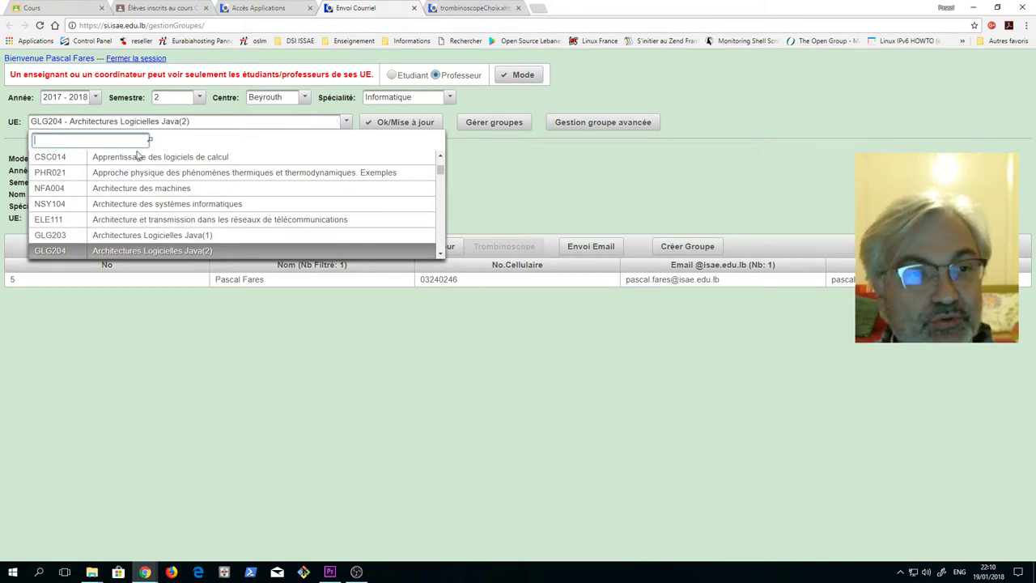
pyautogui.press('Escape')
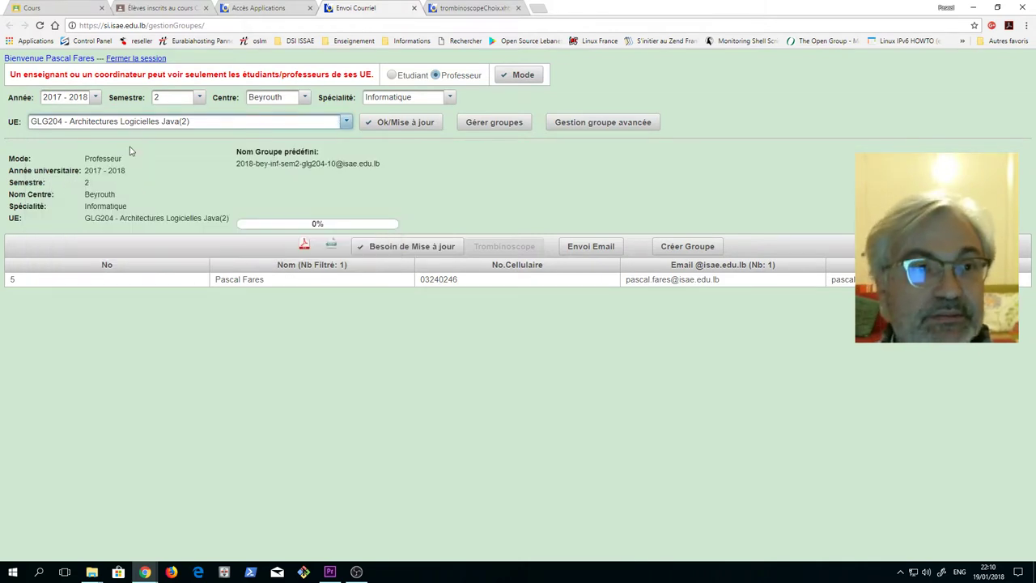
pyautogui.click(158, 123)
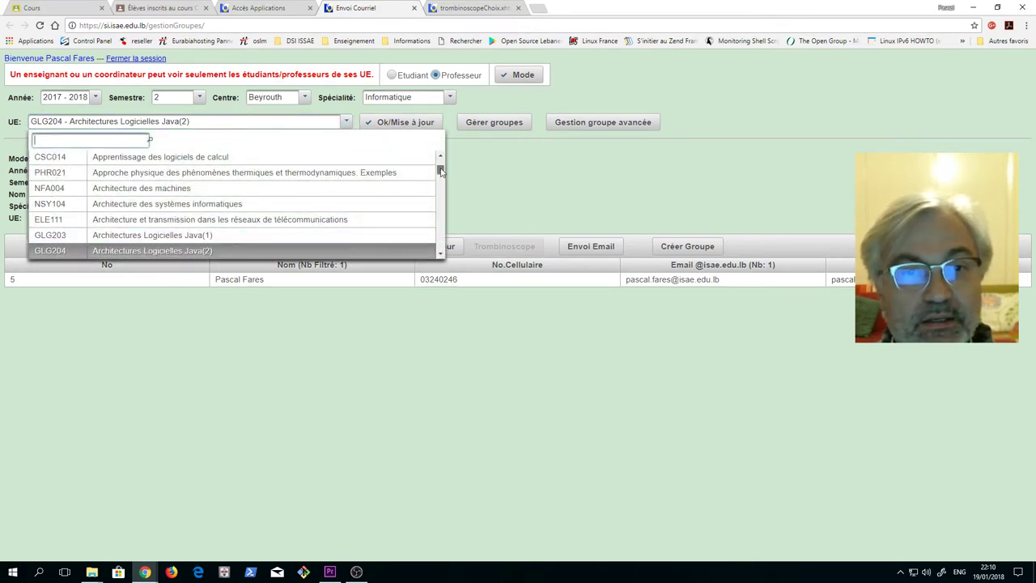
pyautogui.moveTo(442, 175); pyautogui.dragTo(442, 161)
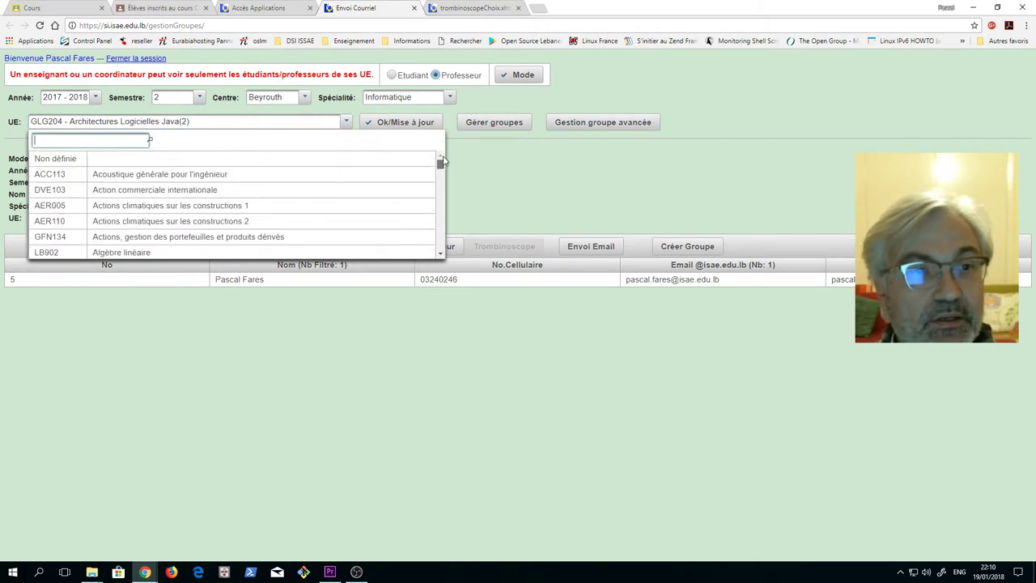
pyautogui.click(171, 160)
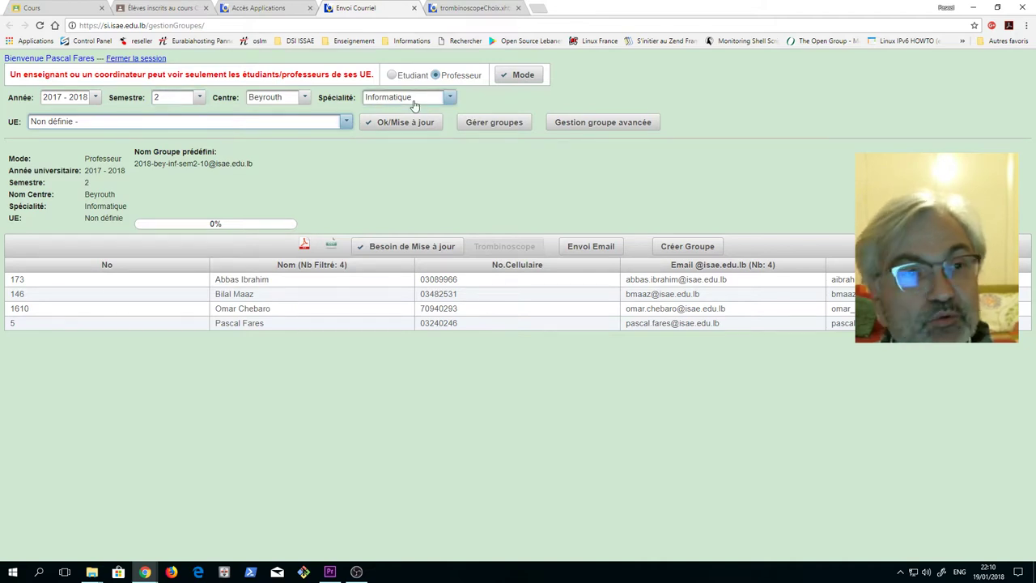
# Step: Highlight the listed professors' emails and the predefined group address, and create the semester 2 Beyrouth Informatique professor group
pyautogui.moveTo(638, 280); pyautogui.dragTo(685, 338)
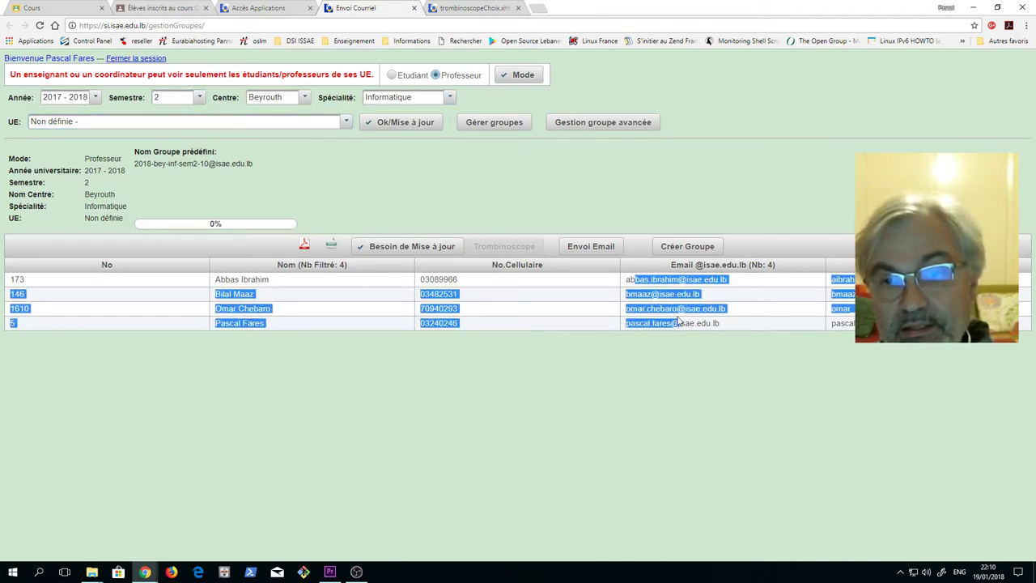
pyautogui.click(684, 334)
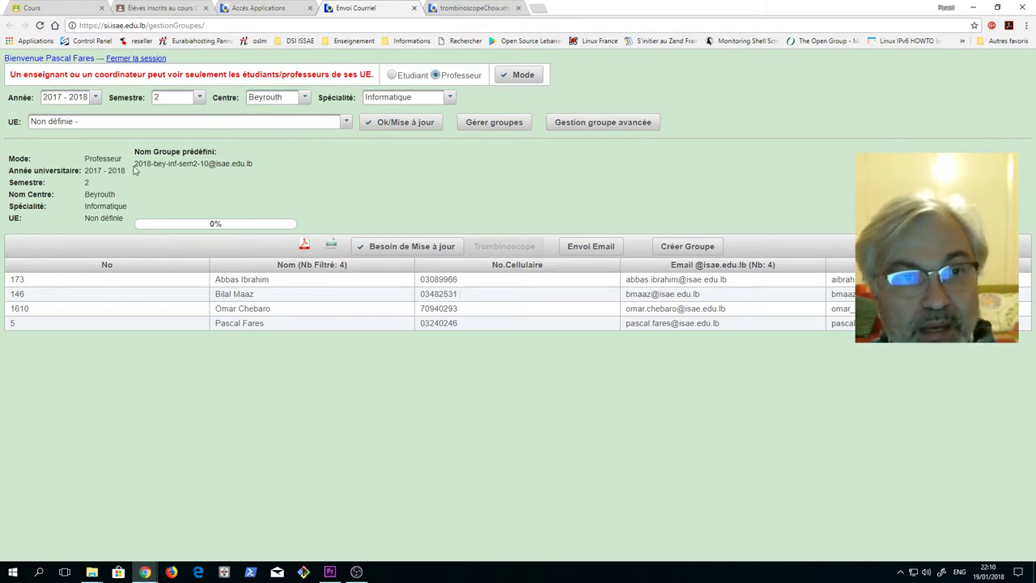
pyautogui.moveTo(134, 163); pyautogui.dragTo(273, 167)
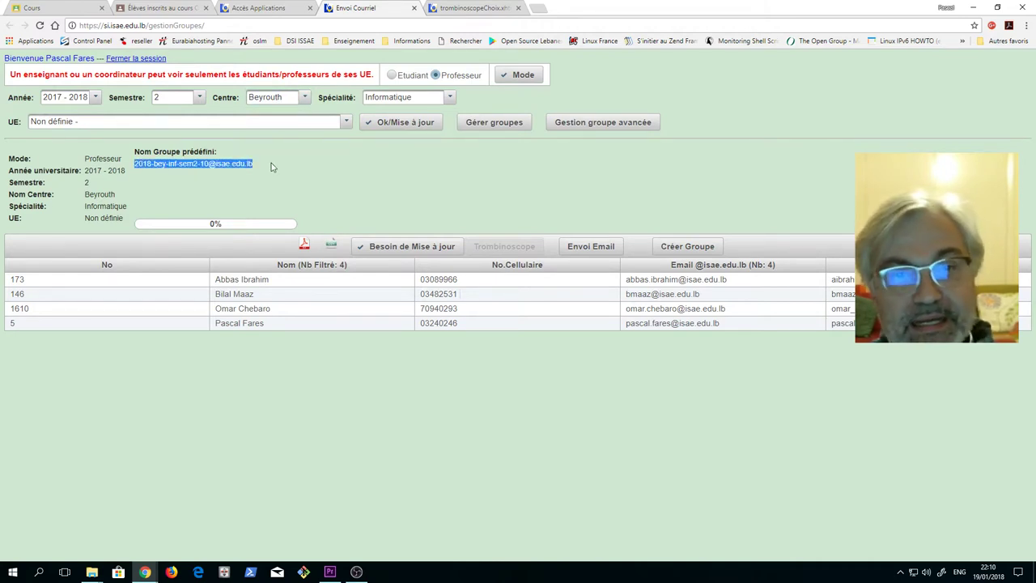
pyautogui.click(705, 250)
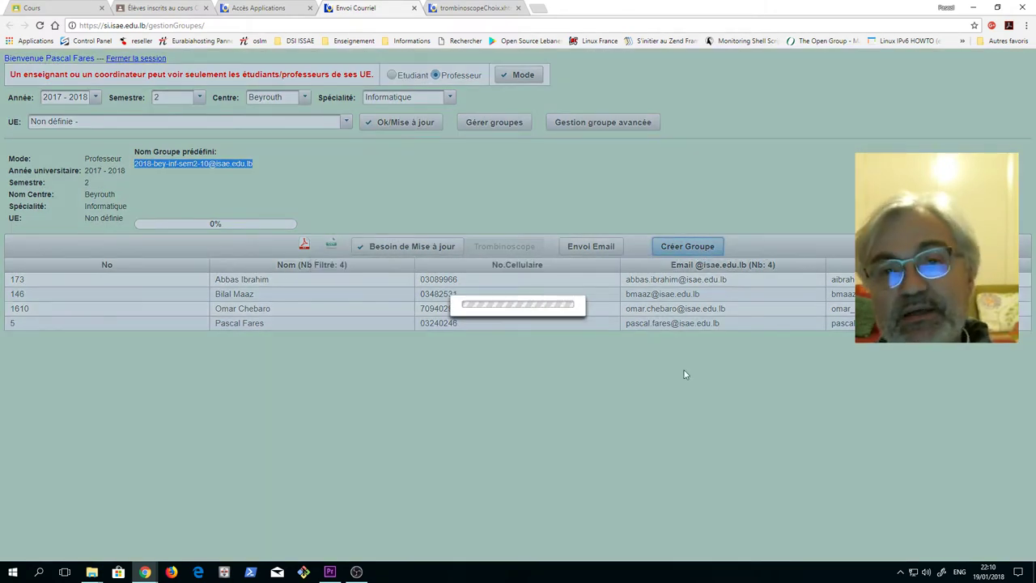